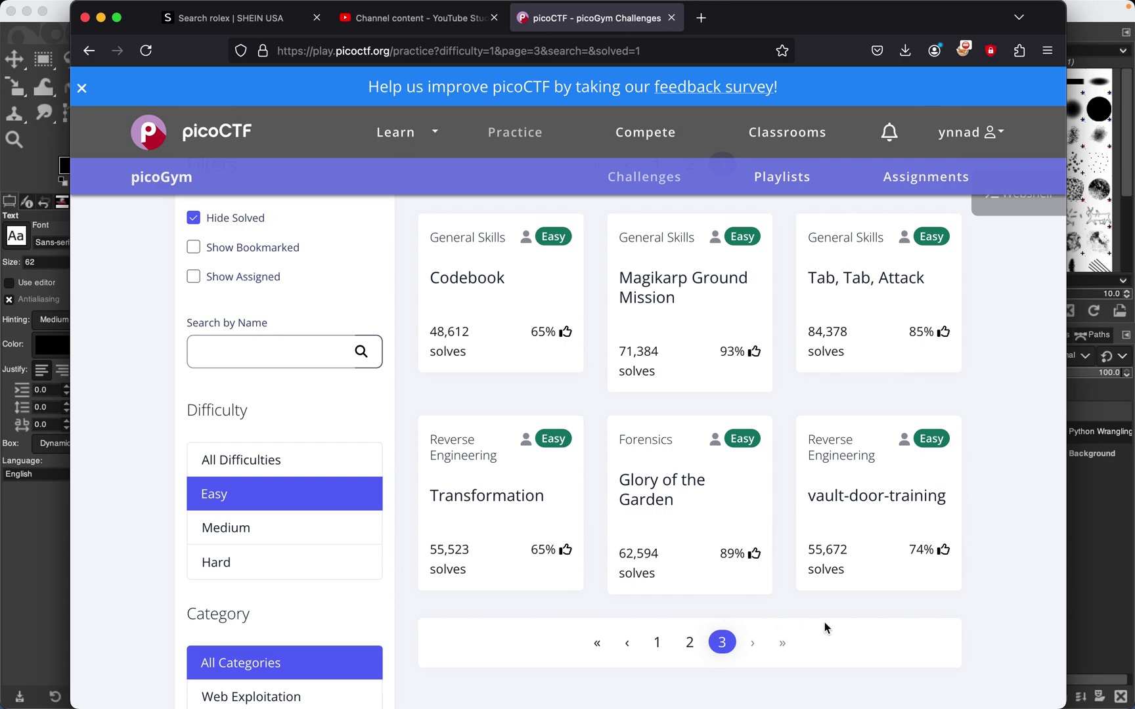
Step: Open the Tab, Tab, Attack challenge and show Firefox's recent downloads list
{"action": "left_click", "coordinate": [904, 300]}
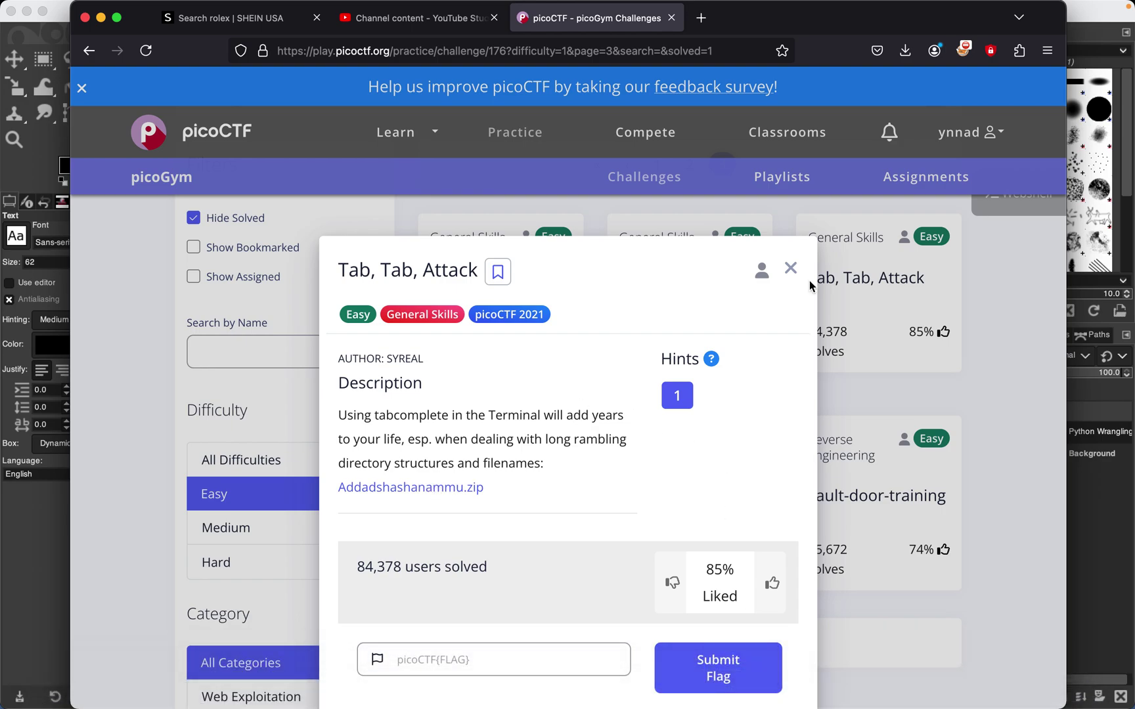
{"action": "left_click", "coordinate": [904, 51]}
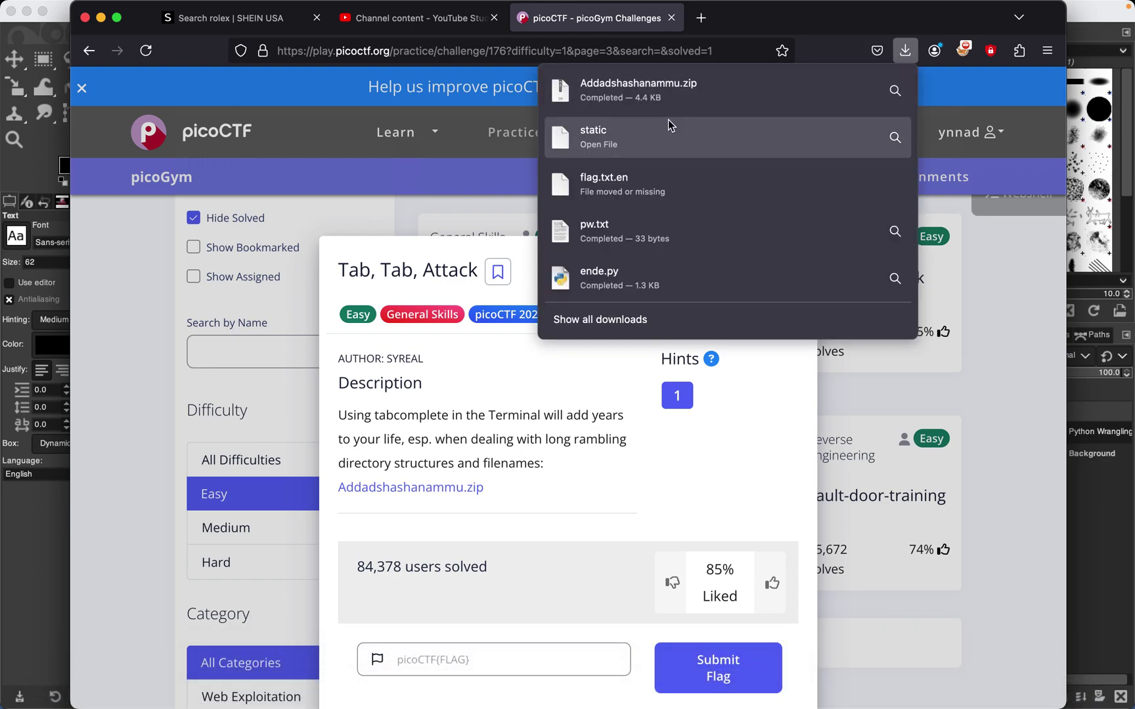
Step: Confirm Addadshashanammu.zip is in Firefox's downloads, then return to the iTerm terminal
{"action": "left_click", "coordinate": [986, 682]}
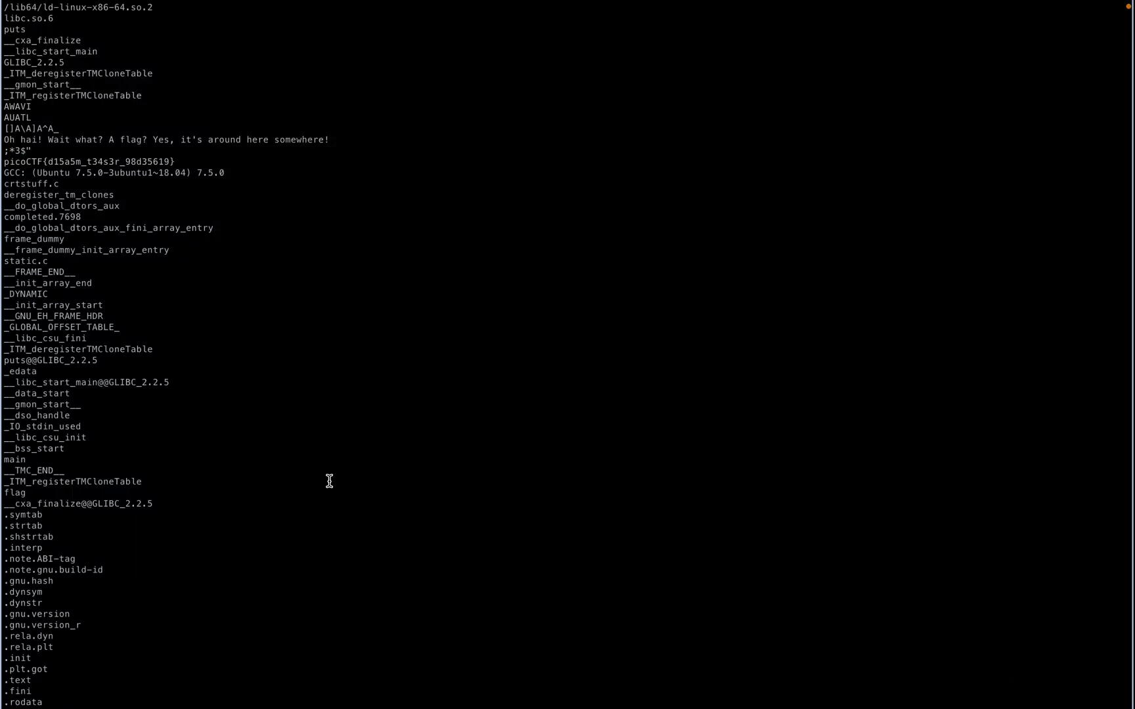
{"action": "type", "text": "clear"}
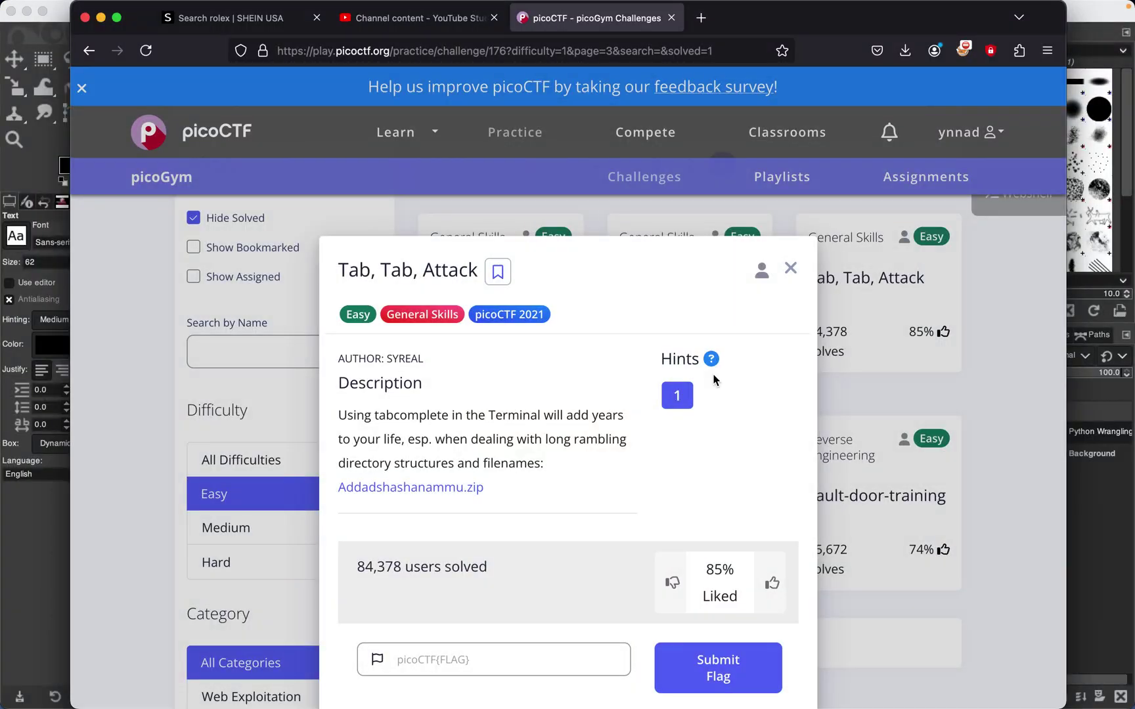
{"action": "left_click", "coordinate": [905, 51]}
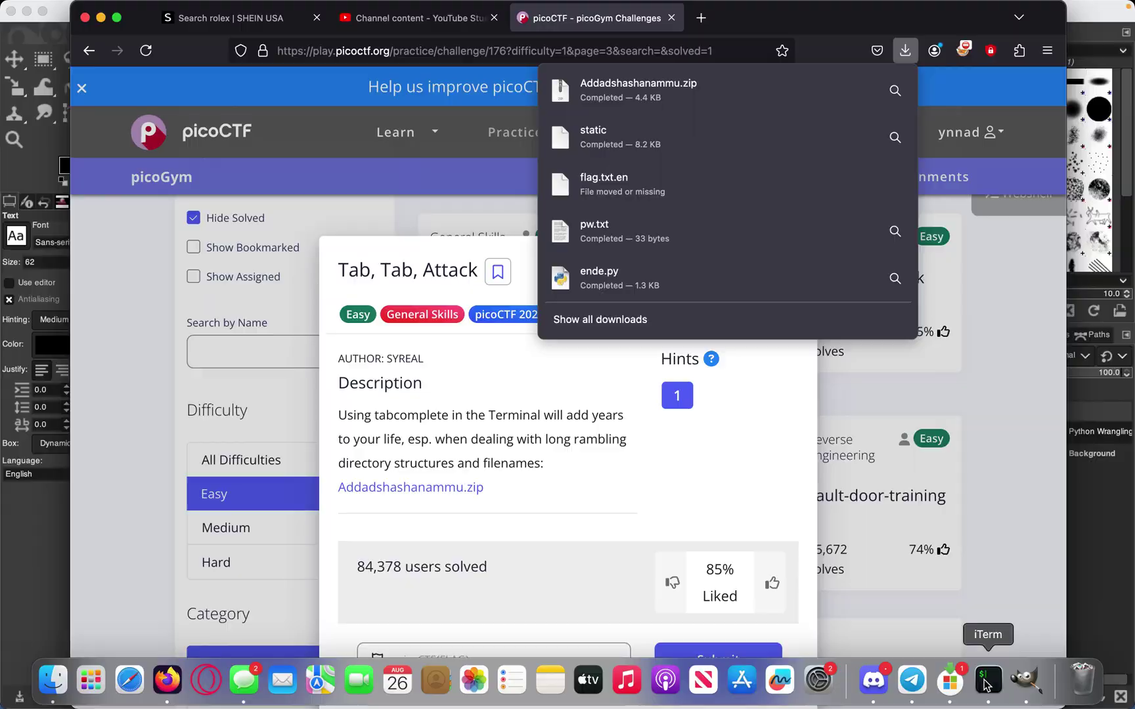
{"action": "left_click", "coordinate": [984, 683]}
Step: Unzip Addadshashanammu.zip, then try to cd into the fang-of-haynekhtnamet path, which fails
{"action": "key", "text": "Tab"}
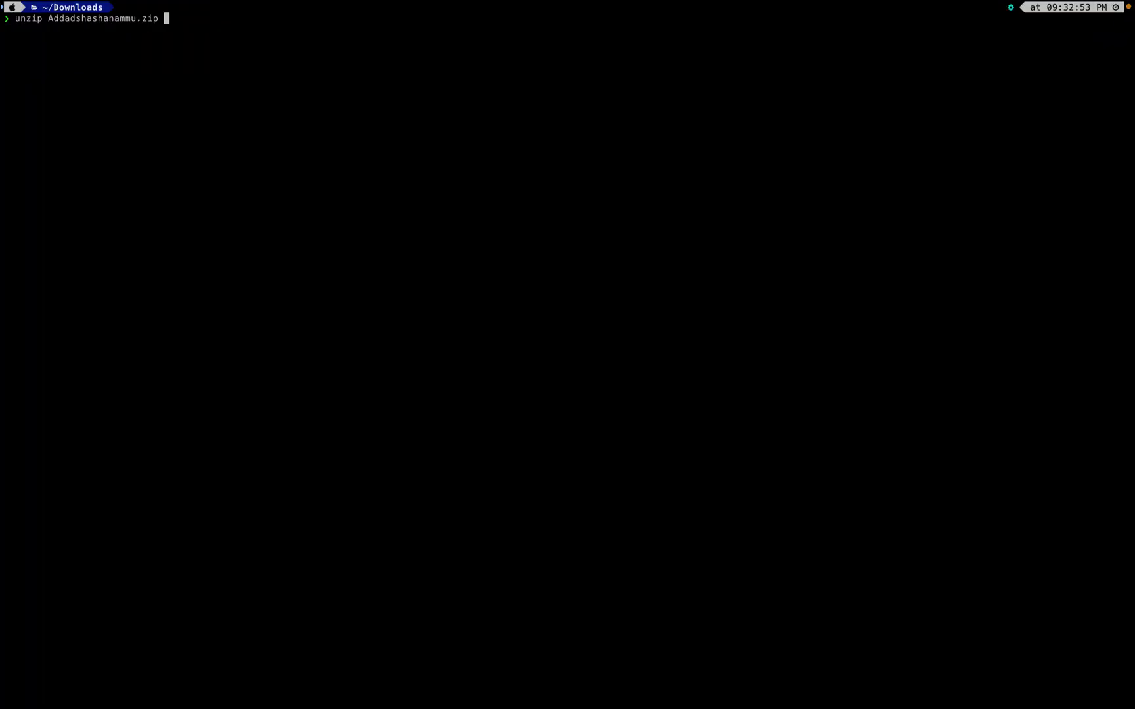
{"action": "key", "text": "Return"}
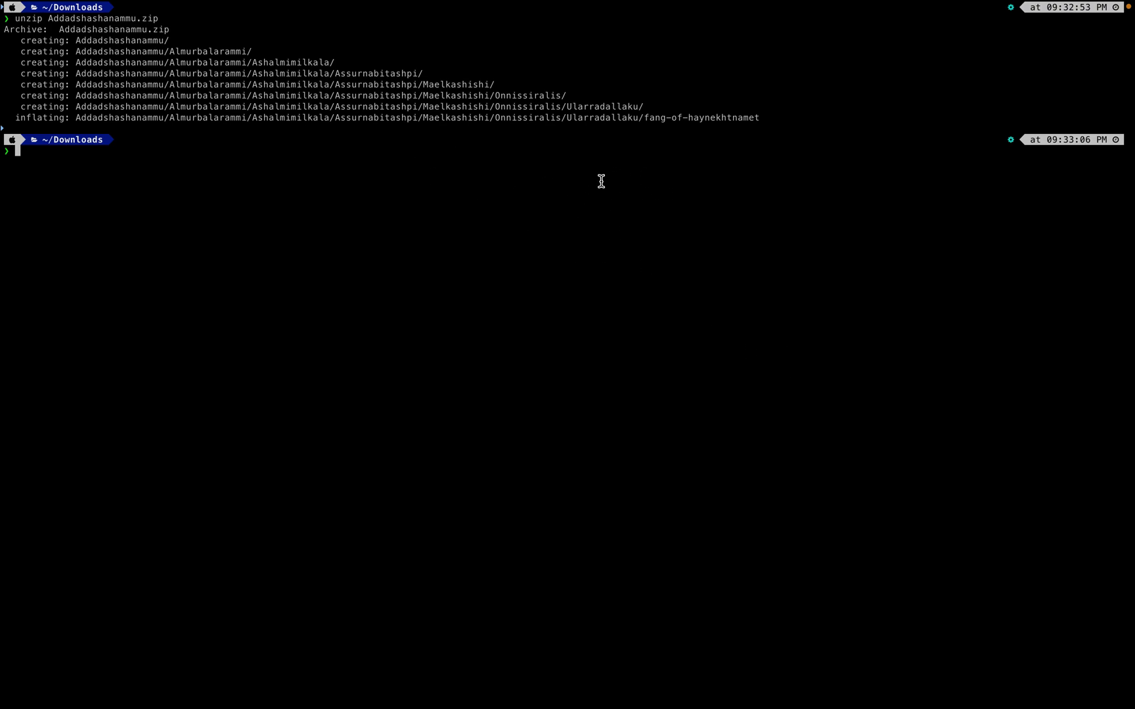
{"action": "type", "text": "cd"}
{"action": "left_click_drag", "start_coordinate": [760, 117], "coordinate": [77, 116]}
{"action": "key", "text": "super+c"}
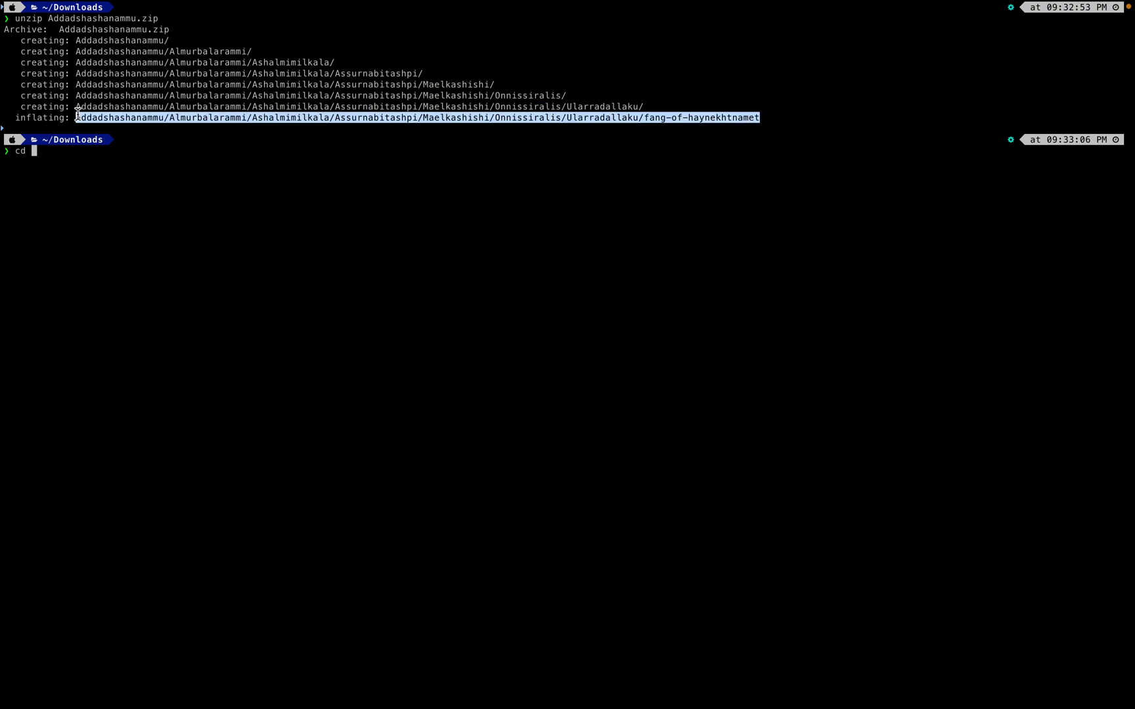
{"action": "left_click", "coordinate": [89, 171]}
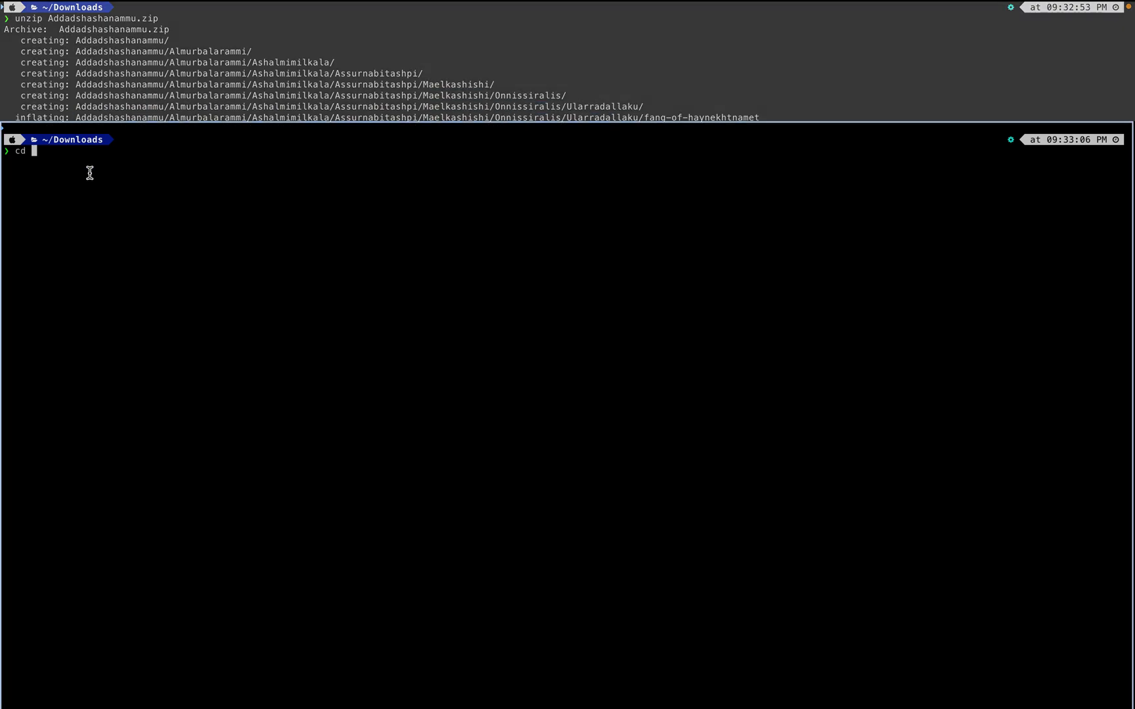
{"action": "middle_click", "coordinate": [89, 171]}
{"action": "key", "text": "Return"}
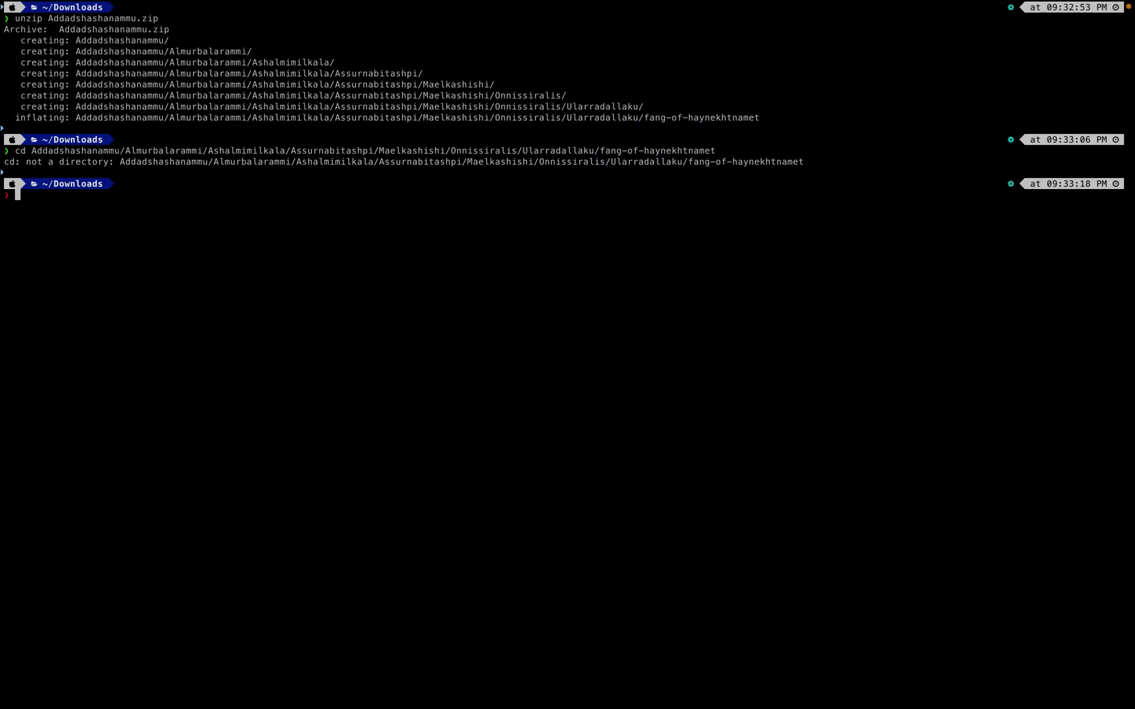
{"action": "type", "text": "ls"}
{"action": "key", "text": "Return"}
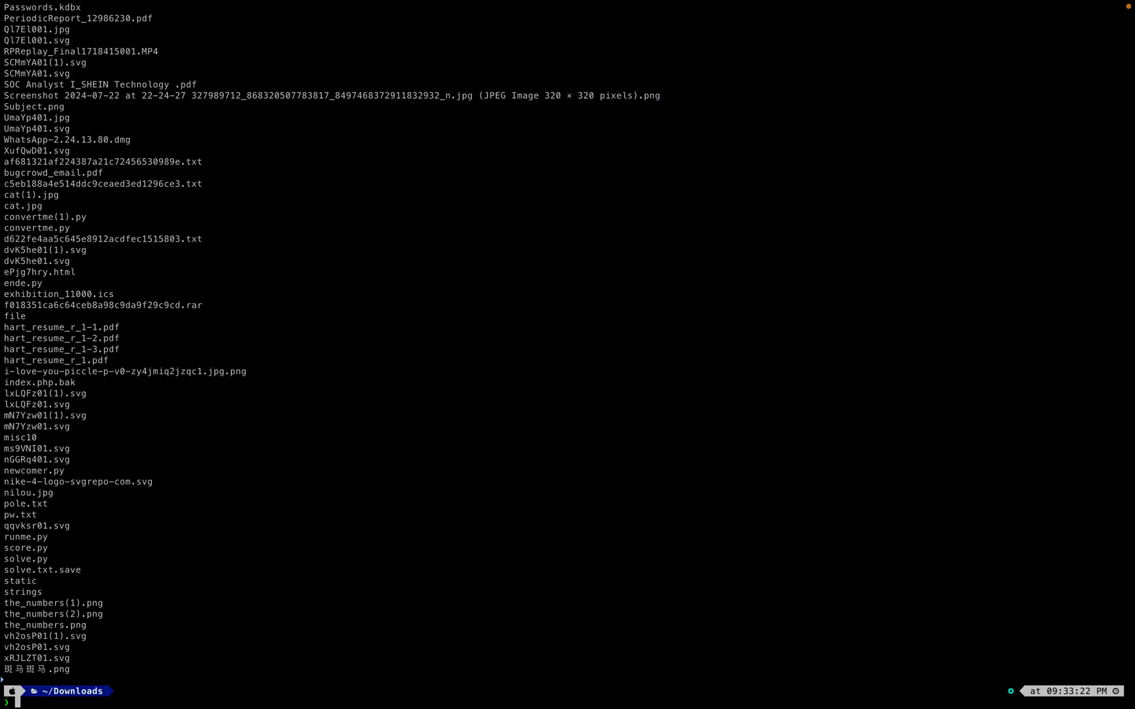
{"action": "type", "text": "cd A"}
Step: Change into the deepest nested folder, Ularradallaku, under Addadshashanammu
{"action": "key", "text": "Tab"}
{"action": "key", "text": "Tab"}
{"action": "key", "text": "Tab"}
{"action": "key", "text": "Tab"}
{"action": "key", "text": "Tab"}
{"action": "key", "text": "Tab"}
{"action": "key", "text": "Tab"}
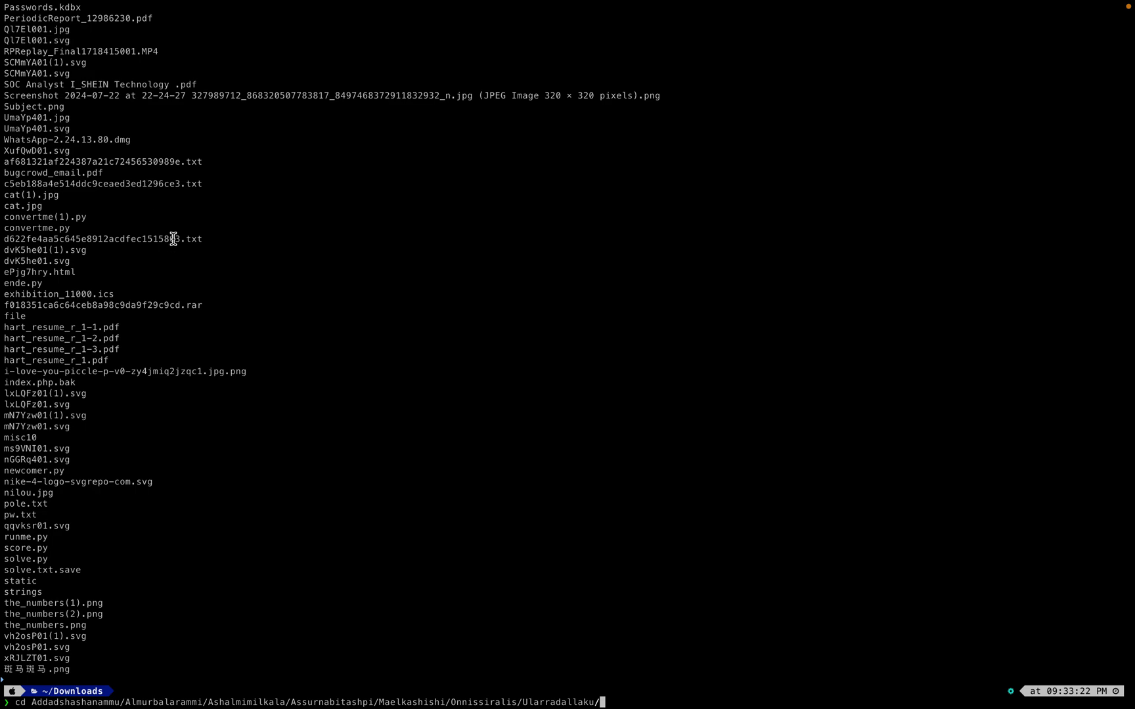
{"action": "key", "text": "Return"}
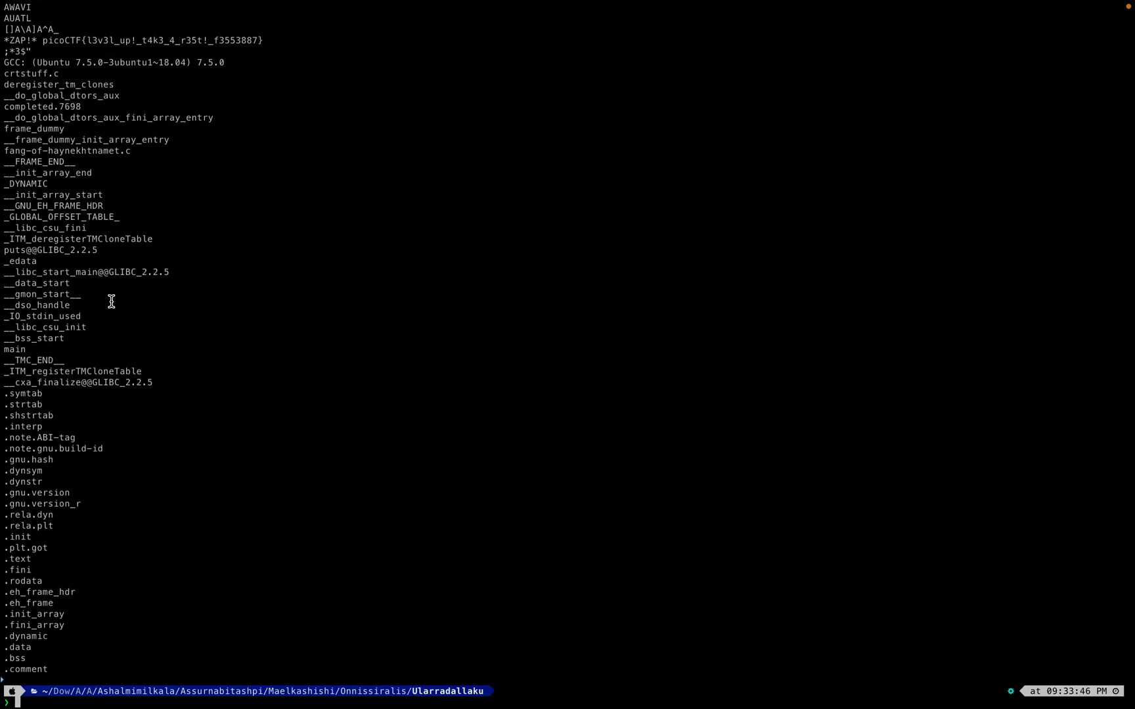
{"action": "scroll", "coordinate": [117, 393], "scroll_direction": "up", "scroll_amount": 3}
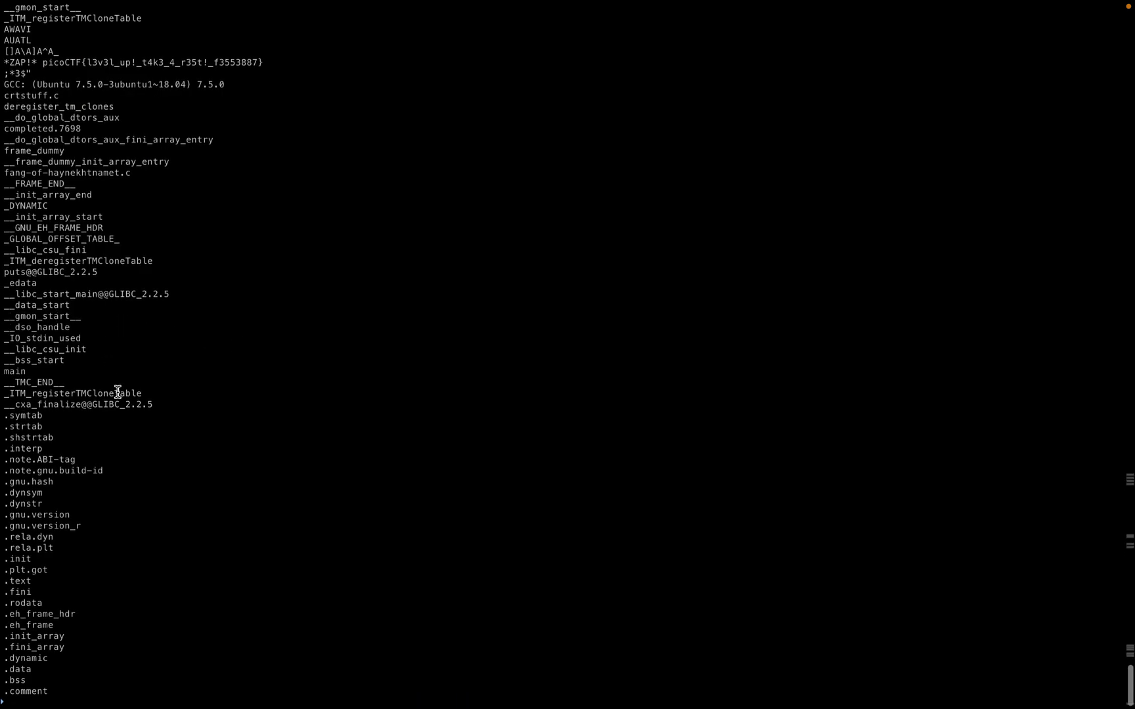
{"action": "scroll", "coordinate": [119, 392], "scroll_direction": "up", "scroll_amount": 3}
{"action": "scroll", "coordinate": [118, 393], "scroll_direction": "up", "scroll_amount": 4}
{"action": "scroll", "coordinate": [118, 393], "scroll_direction": "up", "scroll_amount": 2}
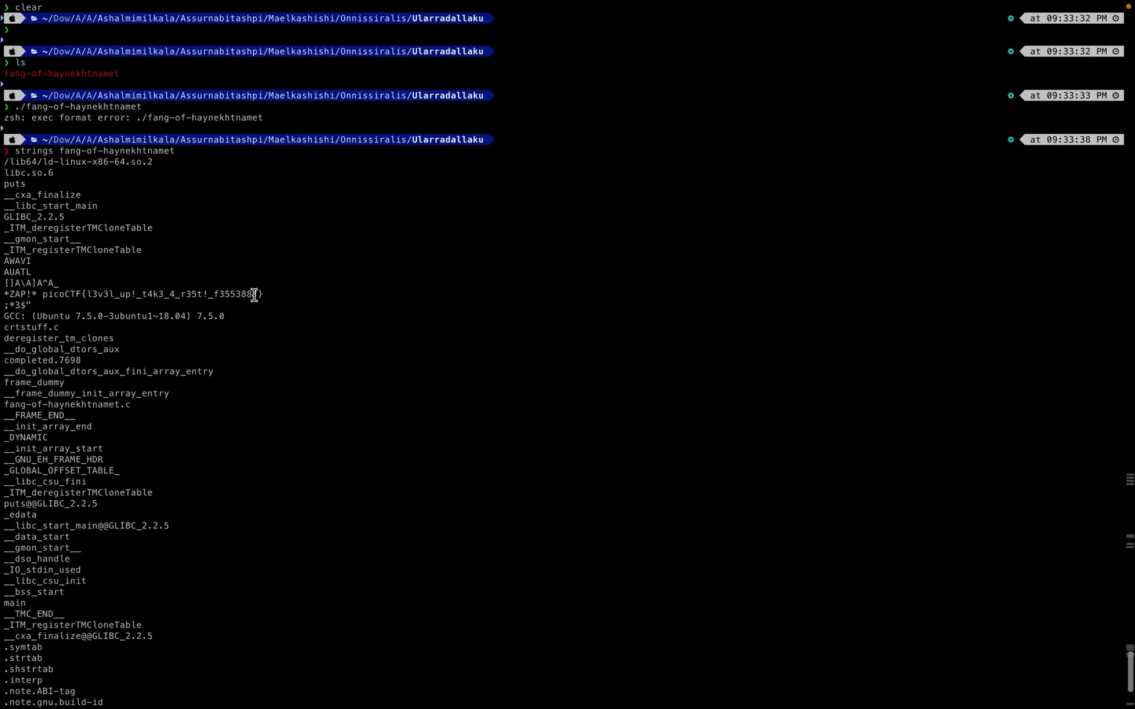
Step: Copy the picoCTF flag from the strings output and submit it on the challenge page
{"action": "left_click_drag", "start_coordinate": [263, 294], "coordinate": [40, 296]}
{"action": "key", "text": "super+c"}
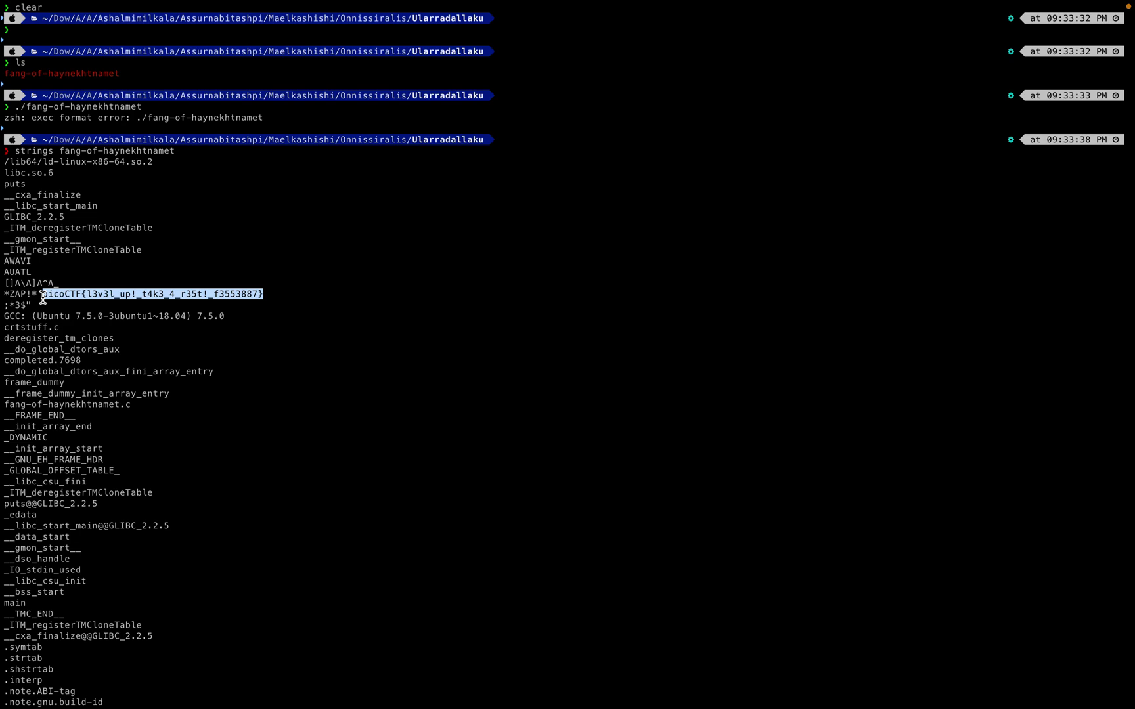
{"action": "left_click", "coordinate": [165, 683]}
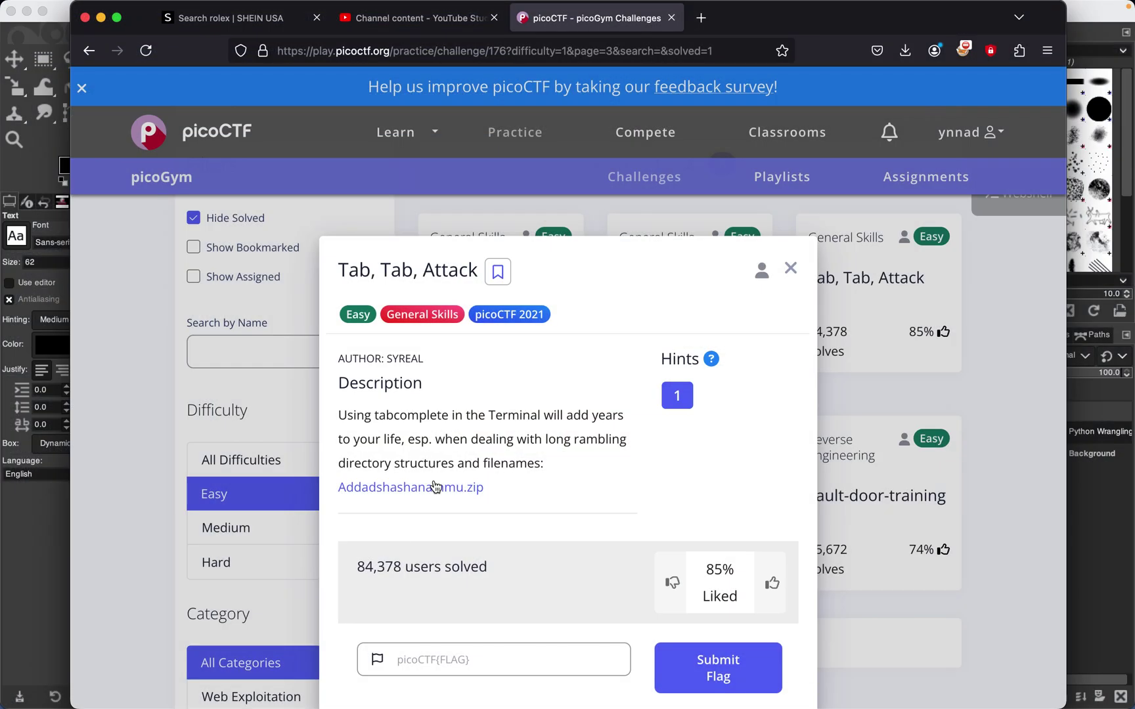
{"action": "left_click", "coordinate": [411, 659]}
{"action": "key", "text": "super+v"}
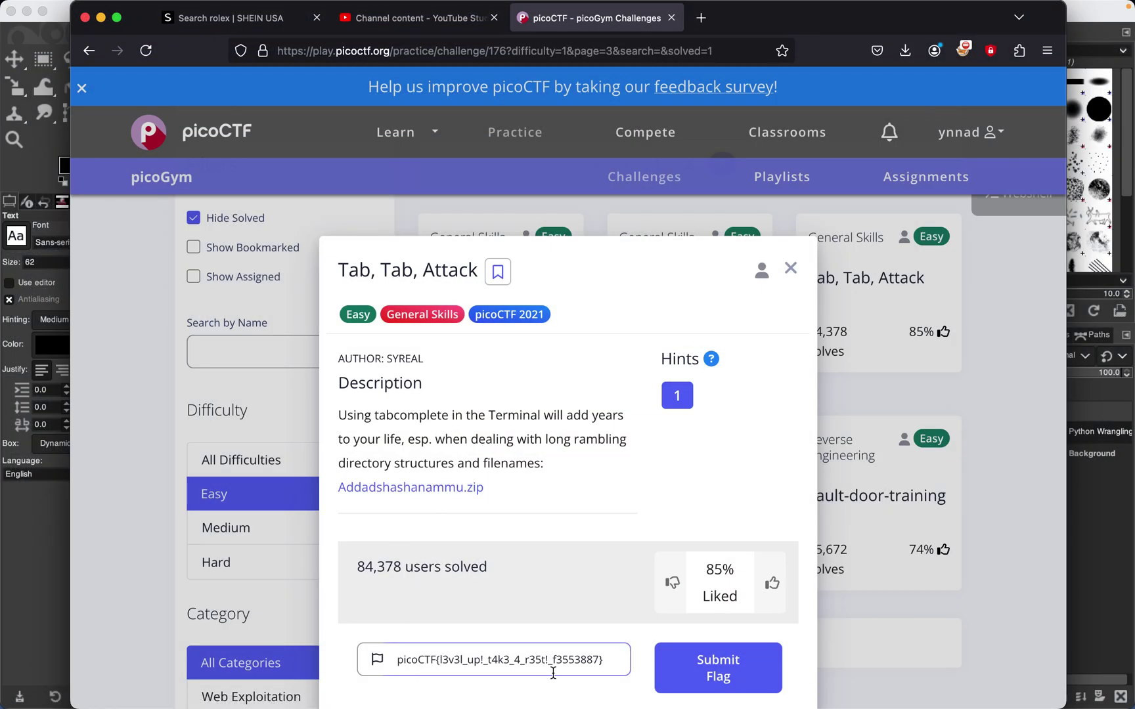
{"action": "left_click", "coordinate": [670, 678]}
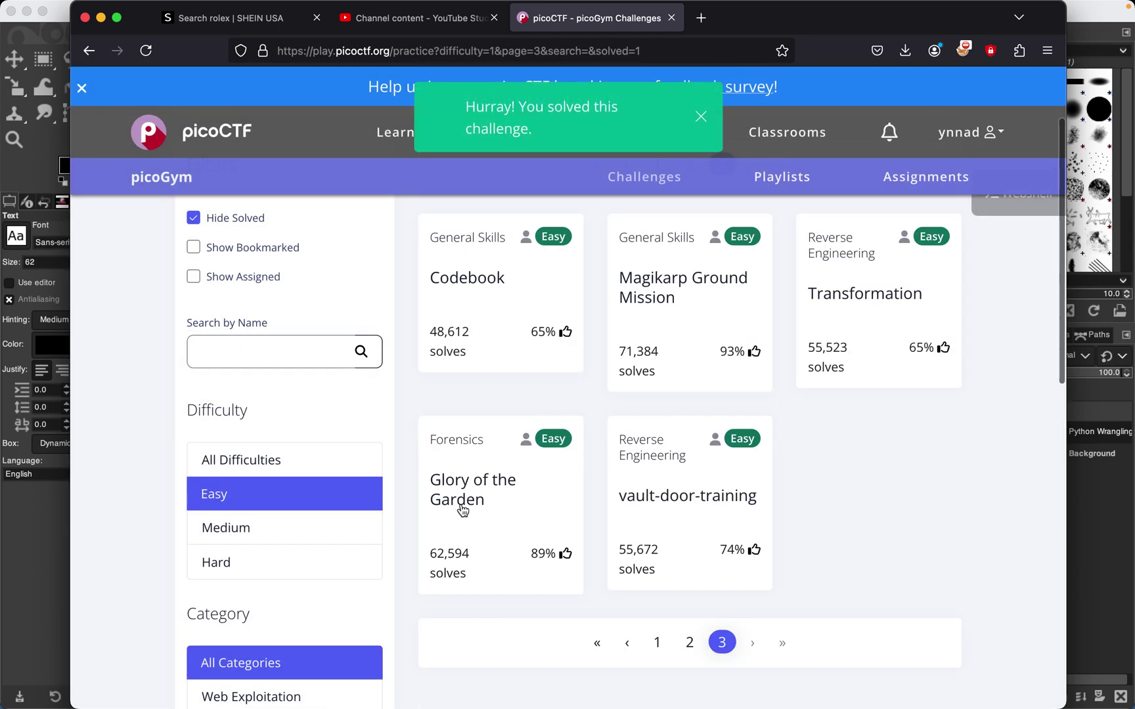
{"action": "scroll", "coordinate": [564, 510], "scroll_direction": "up", "scroll_amount": 1}
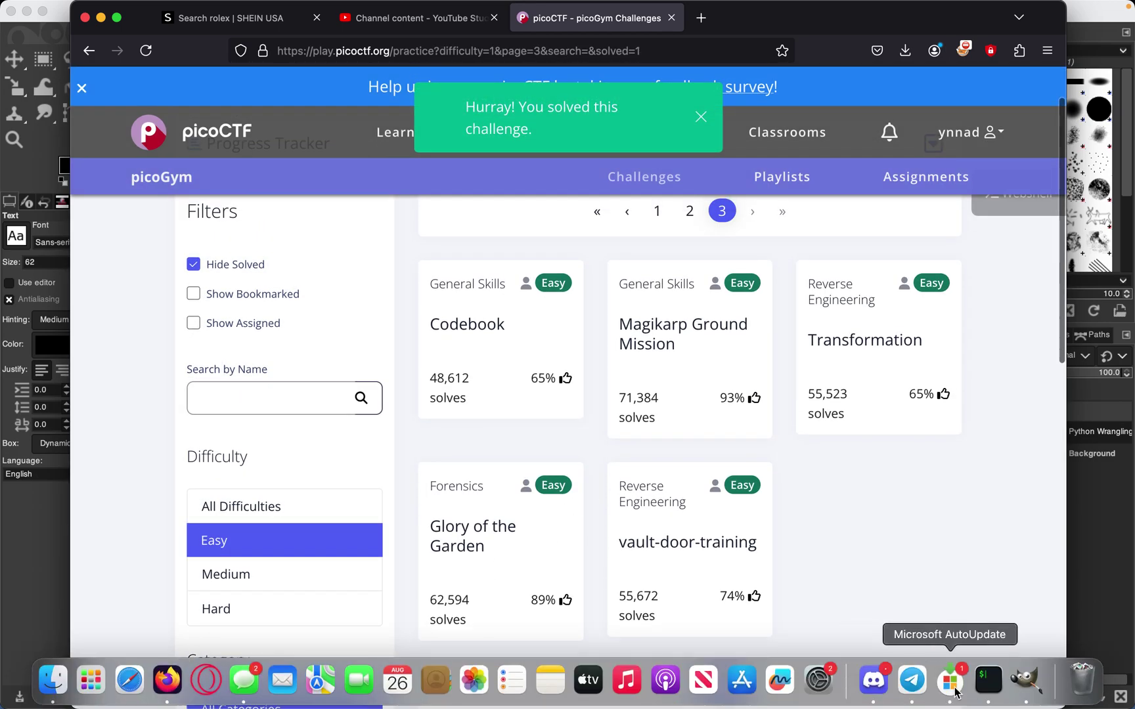
Step: Reselect and copy the picoCTF flag line in the fang-of-haynekhtnamet strings output
{"action": "left_click", "coordinate": [988, 682]}
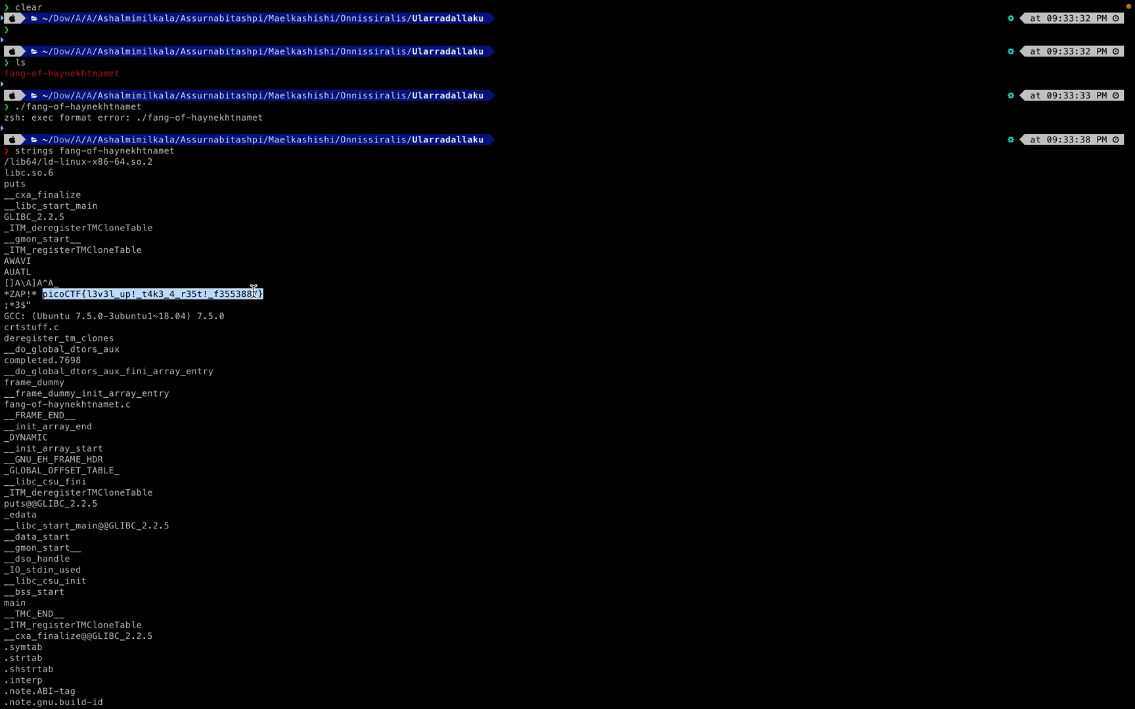
{"action": "double_click", "coordinate": [97, 107]}
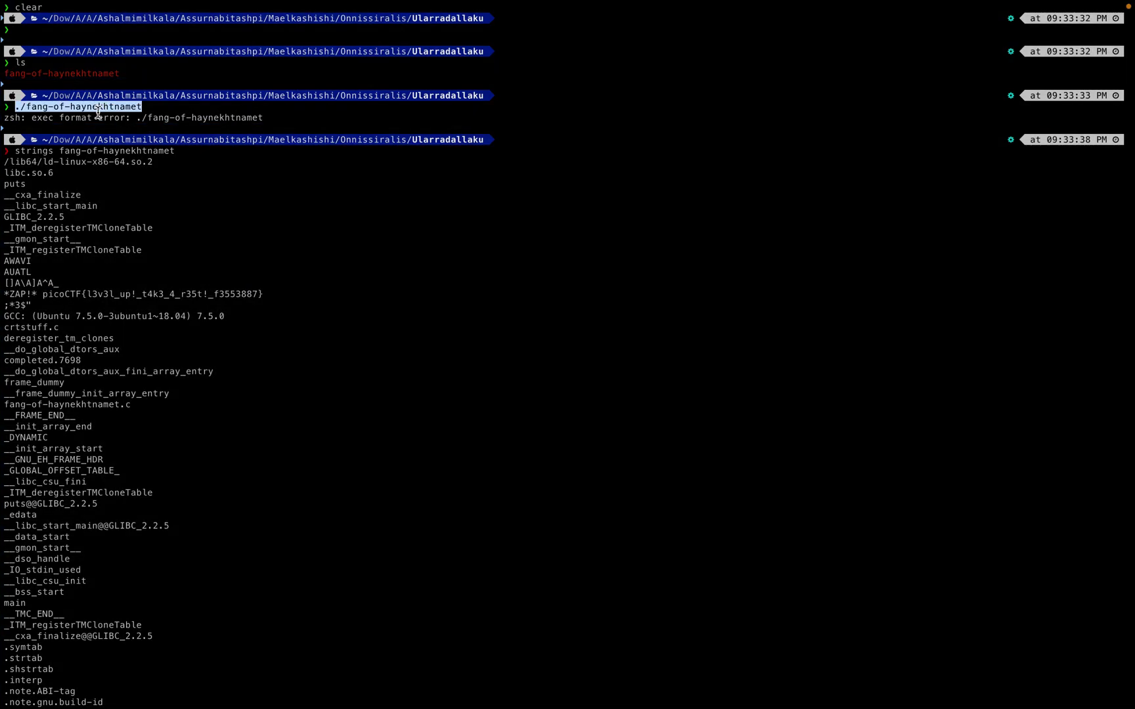
{"action": "left_click", "coordinate": [97, 115]}
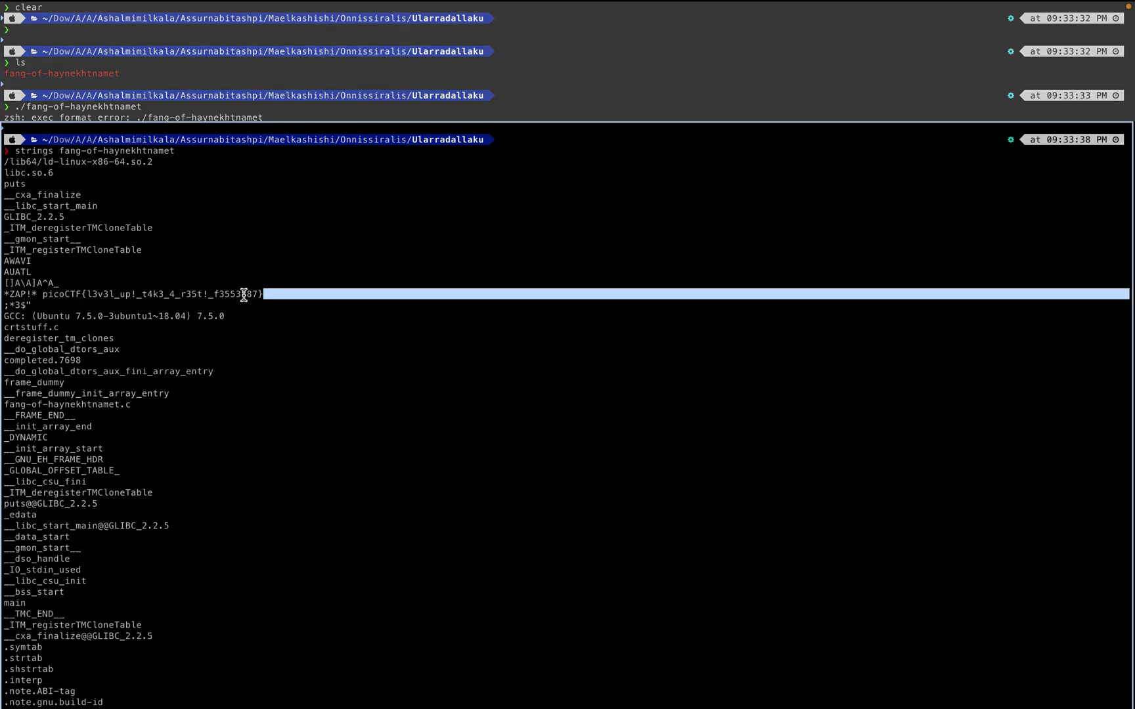
{"action": "left_click_drag", "start_coordinate": [275, 295], "coordinate": [56, 296]}
{"action": "key", "text": "super+c"}
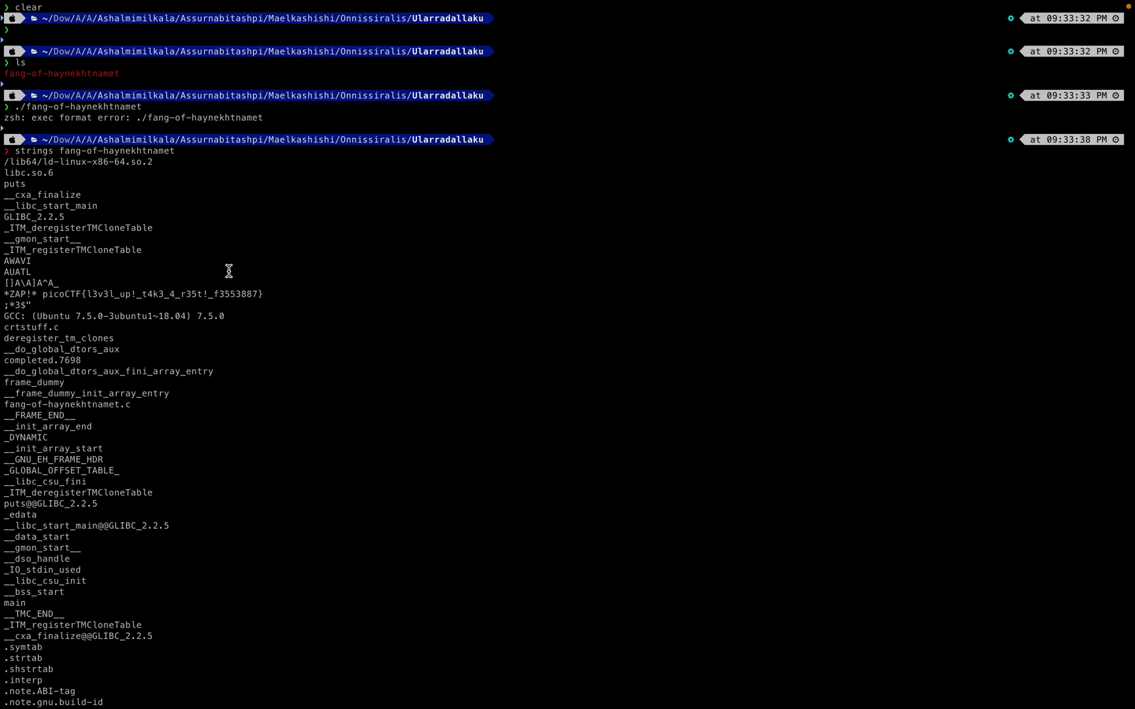
{"action": "mouse_move", "coordinate": [265, 294]}
{"action": "left_mouse_down"}
{"action": "mouse_move", "coordinate": [21, 295]}
{"action": "mouse_move", "coordinate": [38, 295]}
{"action": "left_mouse_up"}
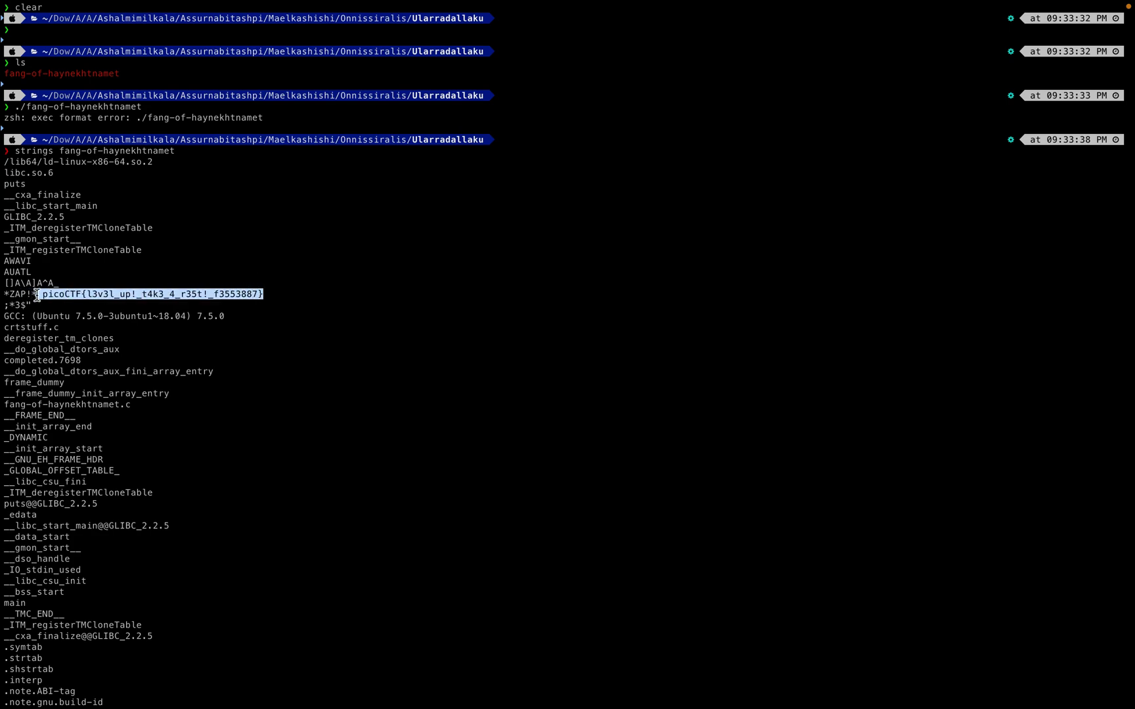